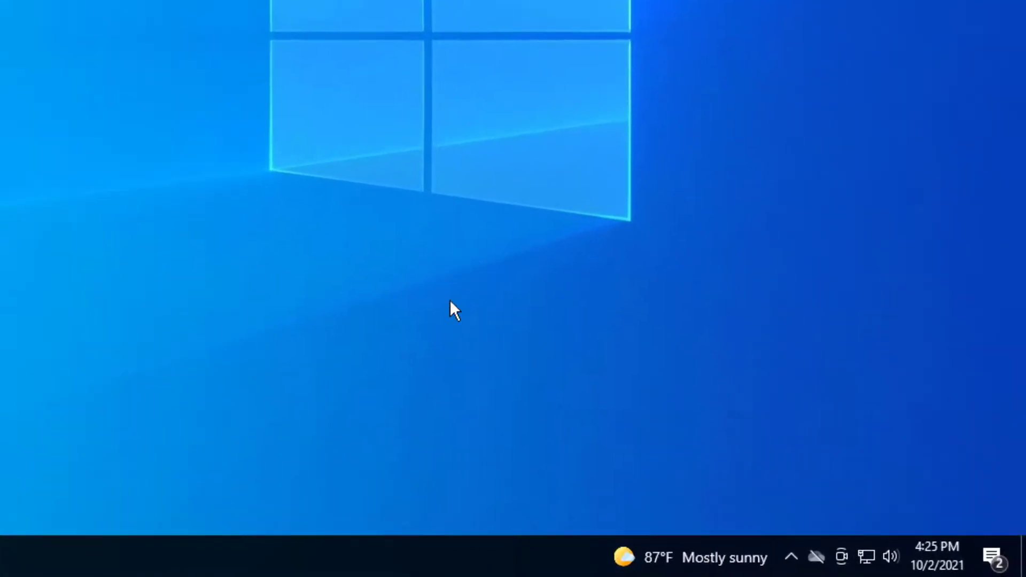
# Quit Telegram from its hidden tray icon and close the Telegram window
pyautogui.click(790, 555)
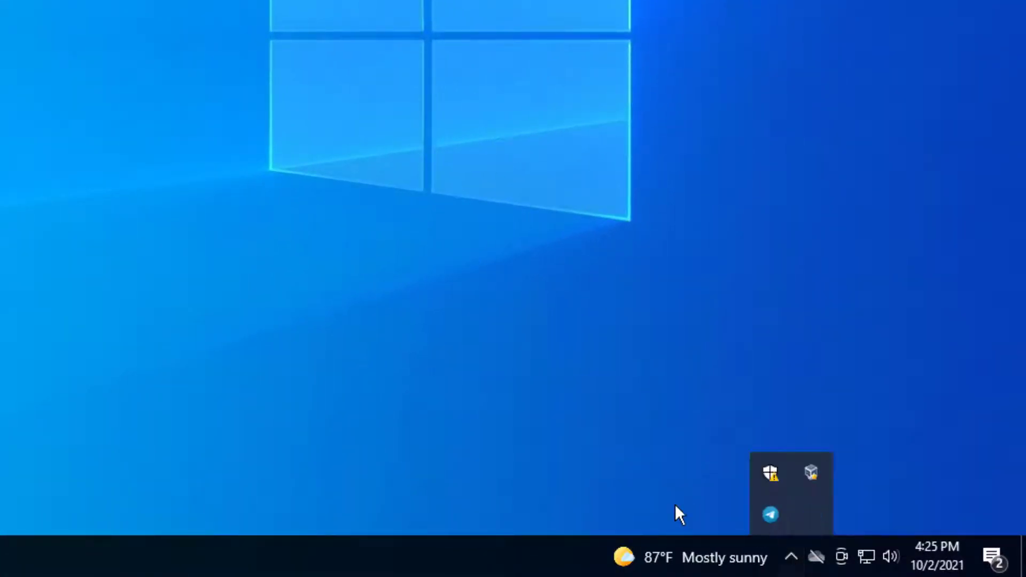
pyautogui.rightClick(772, 511)
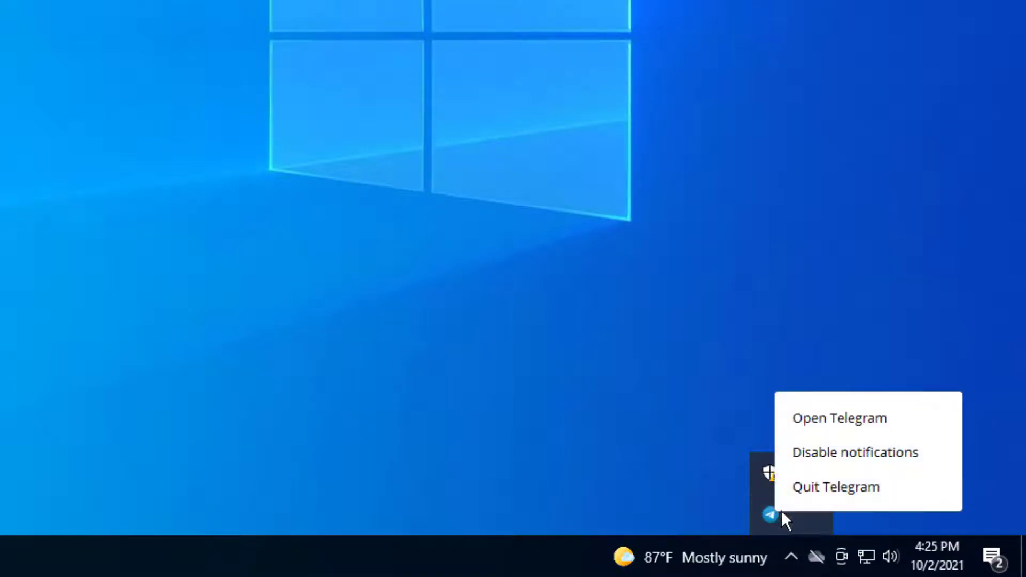
pyautogui.click(803, 497)
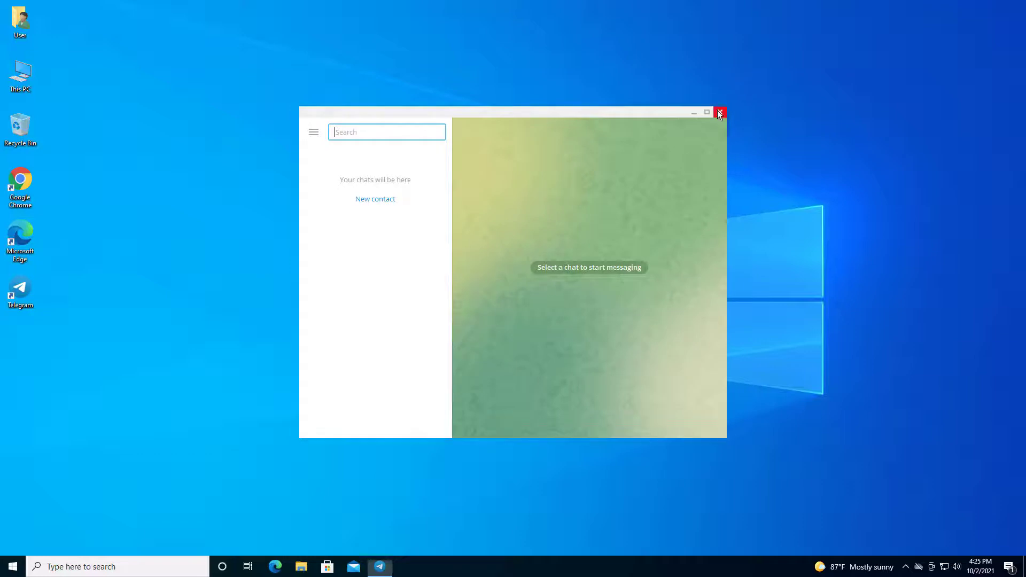
pyautogui.click(719, 113)
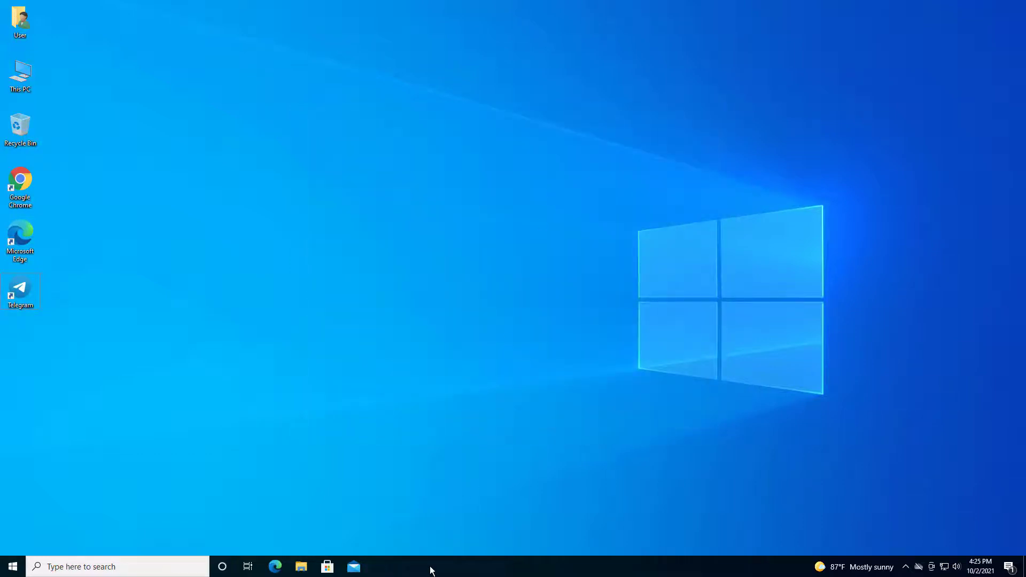
# Open Task Manager from the taskbar and show its full process list
pyautogui.rightClick(447, 269)
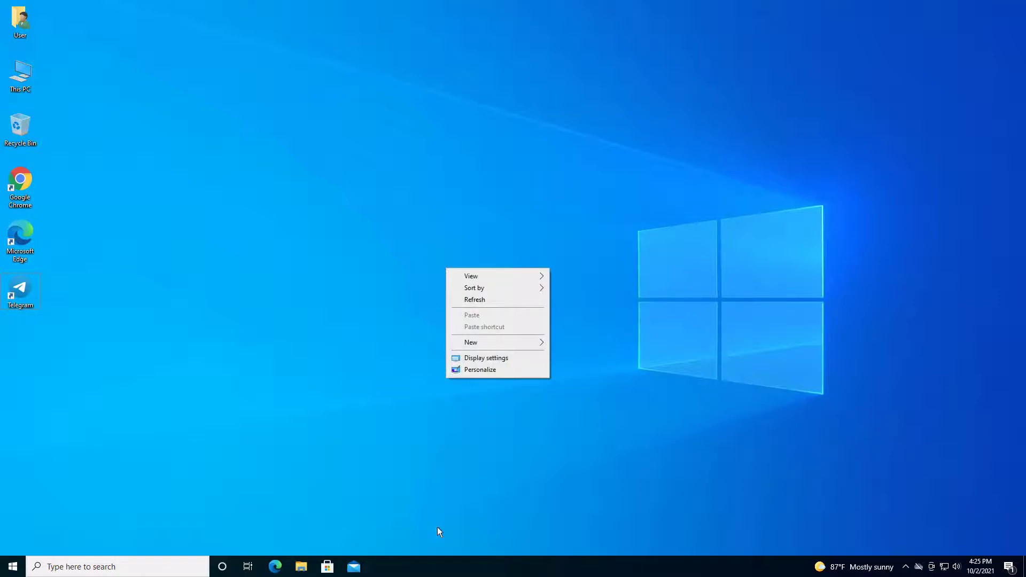
pyautogui.rightClick(452, 568)
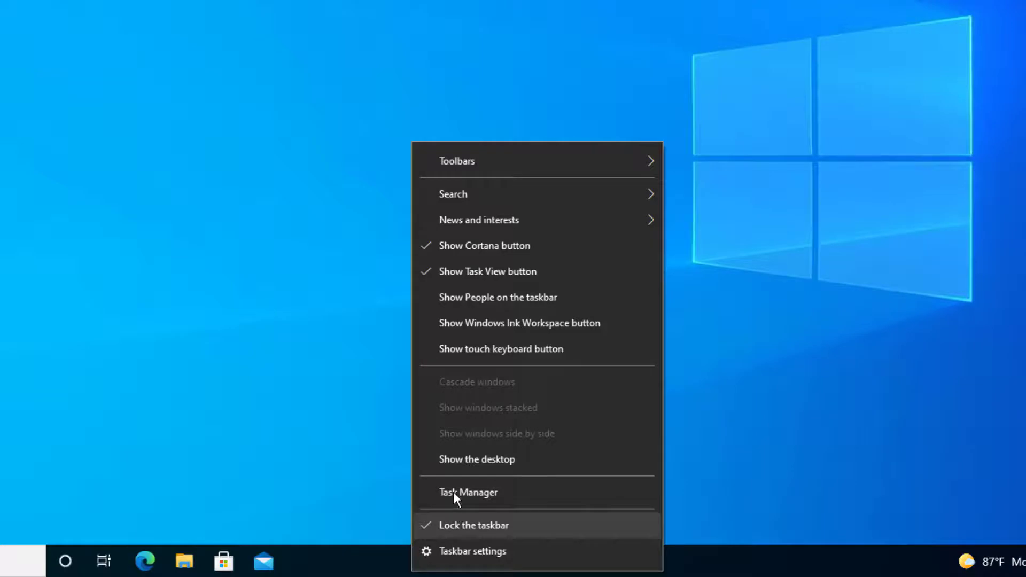
pyautogui.click(455, 489)
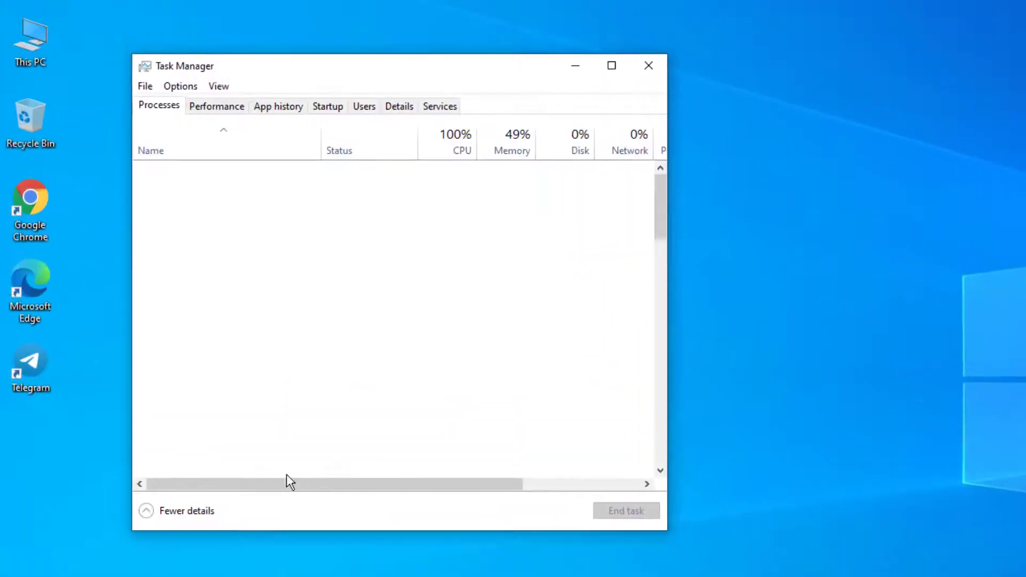
pyautogui.click(193, 511)
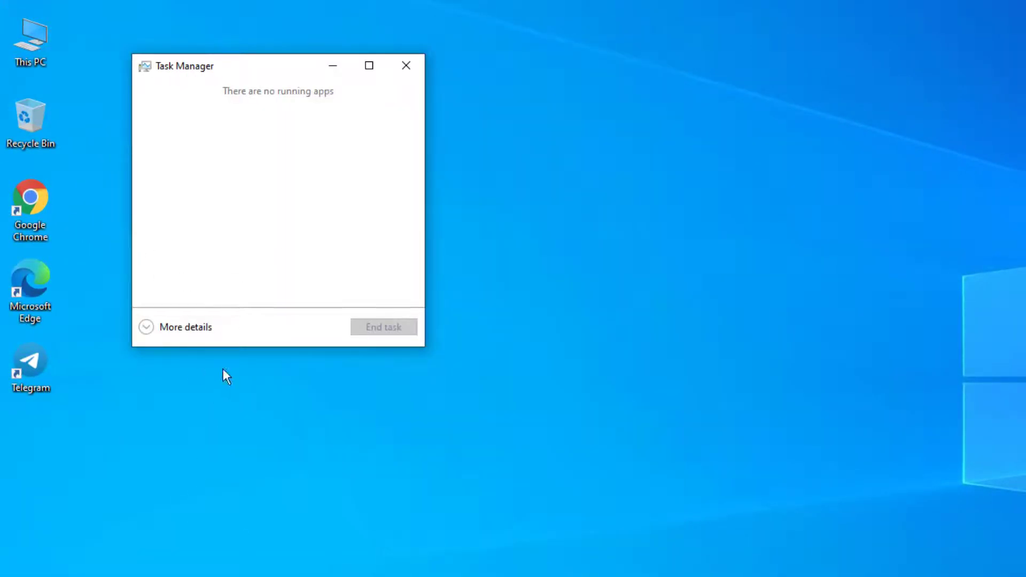
pyautogui.click(206, 327)
# End the Telegram Desktop process, close Task Manager and confirm the tray no longer shows Telegram
pyautogui.scroll(-4, 264, 419)
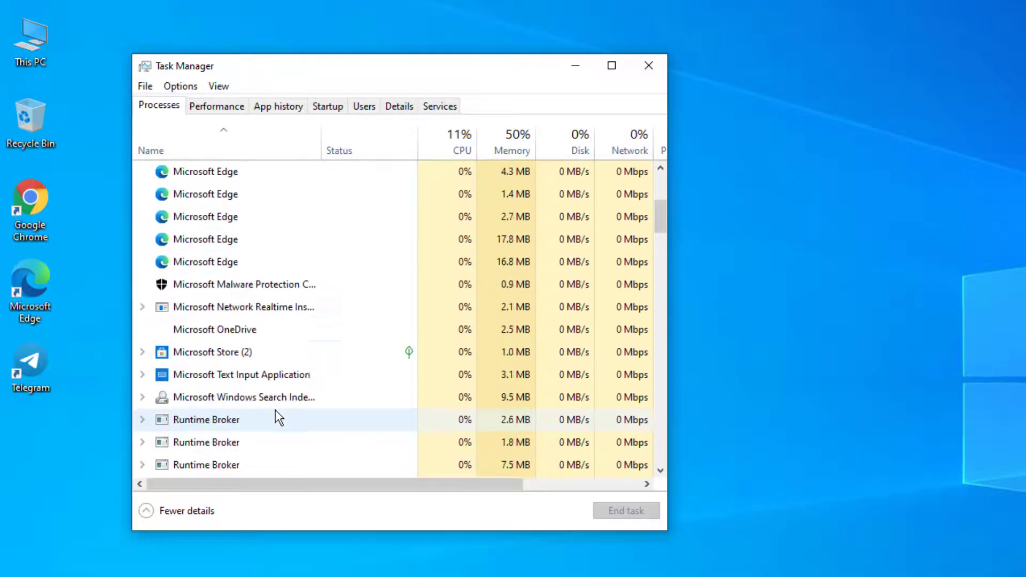
pyautogui.scroll(-6, 278, 418)
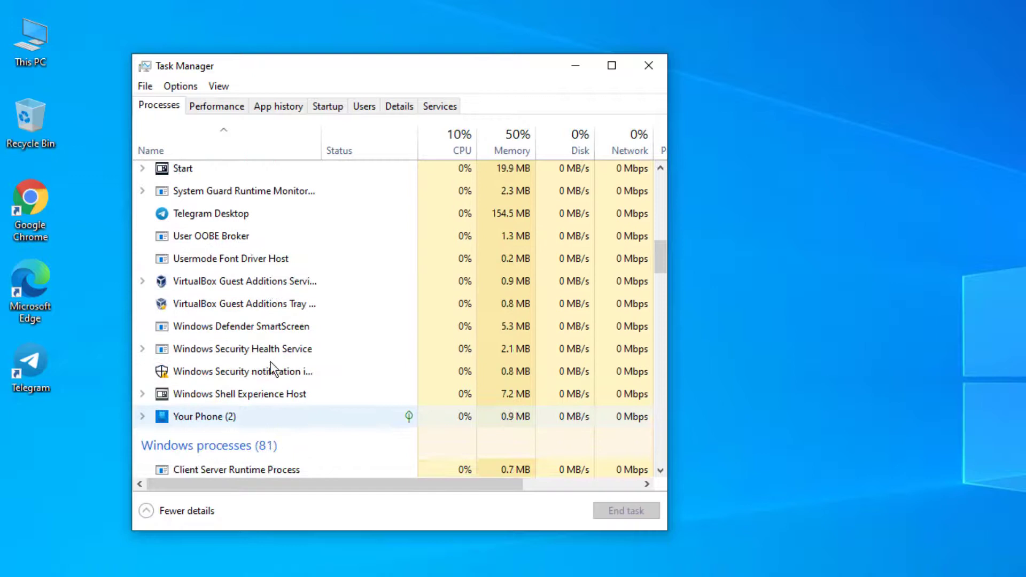
pyautogui.scroll(2, 273, 369)
pyautogui.click(238, 267)
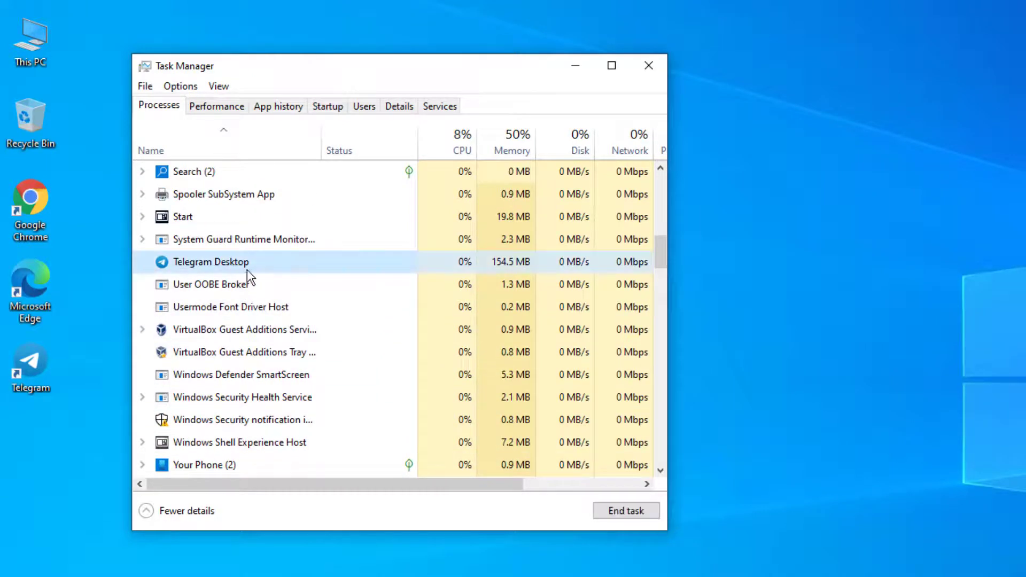
pyautogui.click(610, 510)
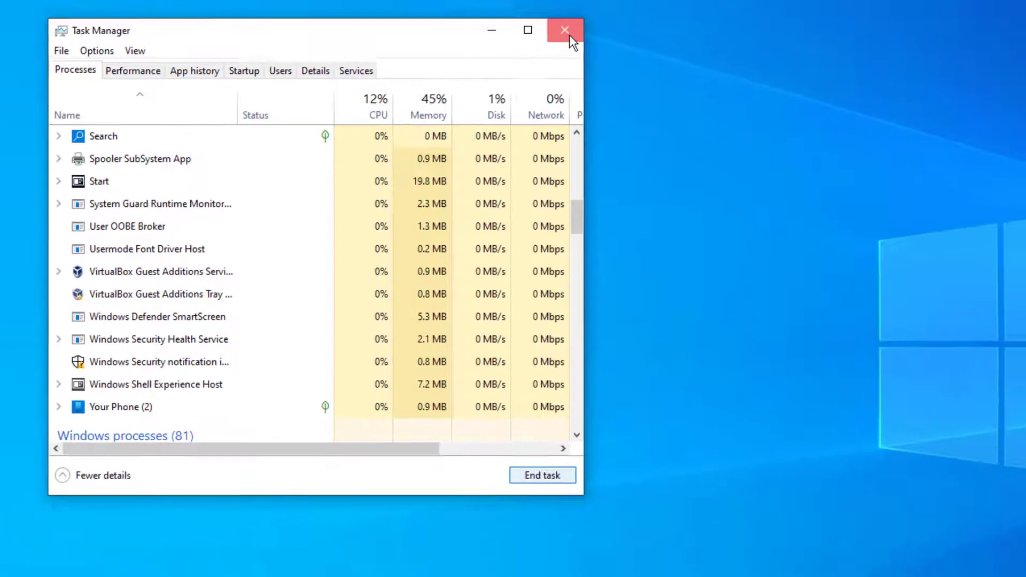
pyautogui.click(570, 35)
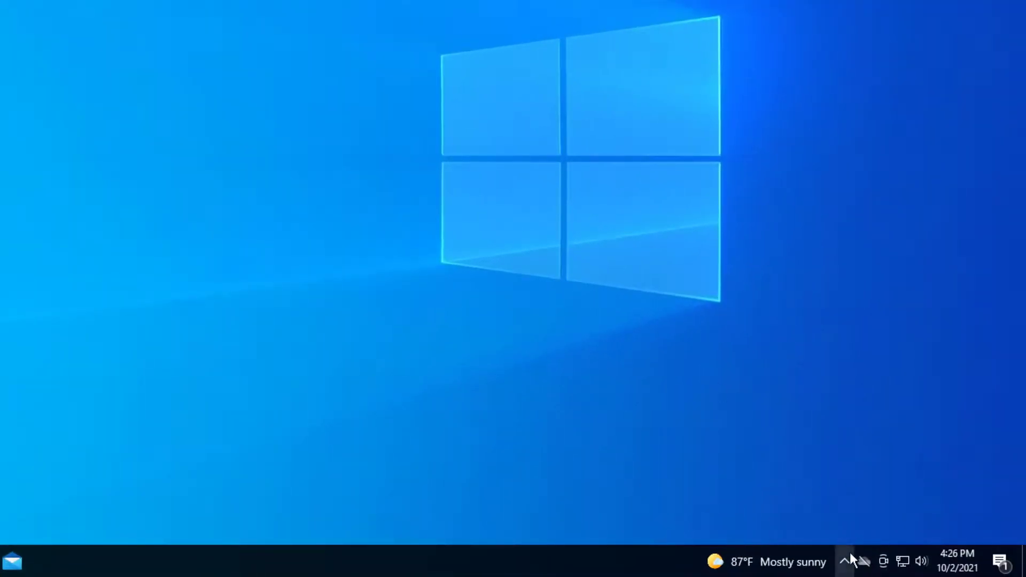
pyautogui.click(845, 560)
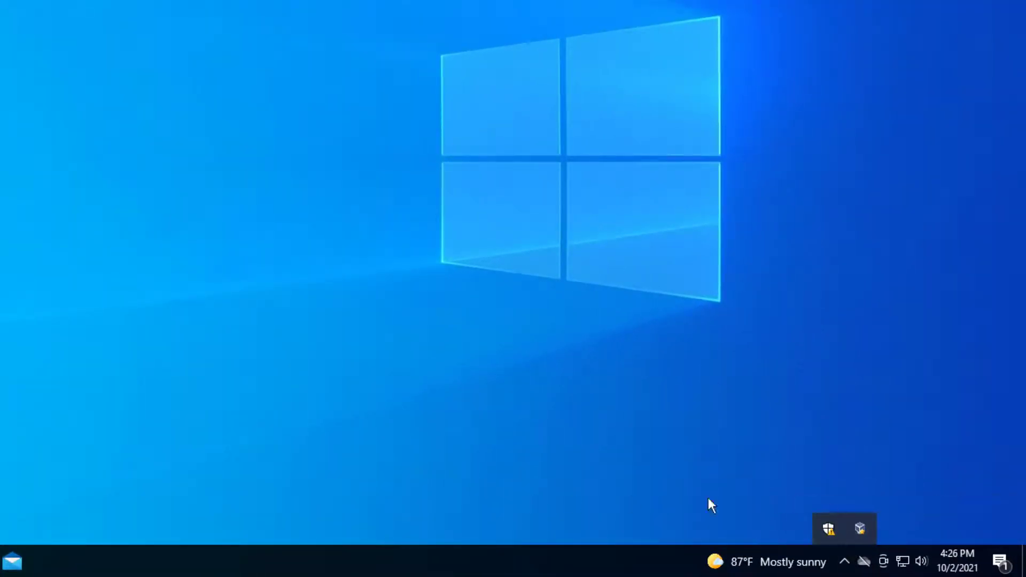
pyautogui.click(376, 304)
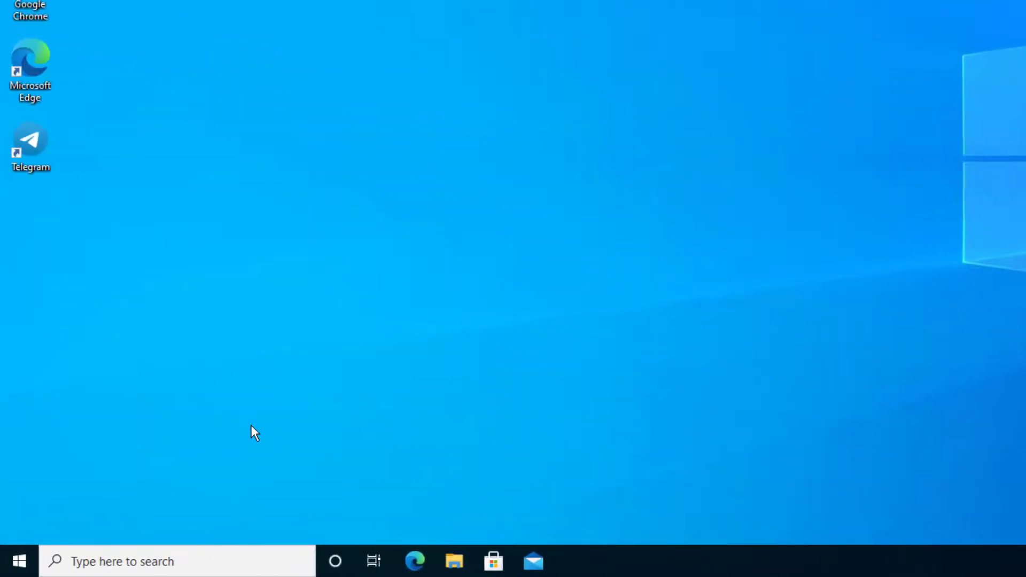
pyautogui.click(18, 561)
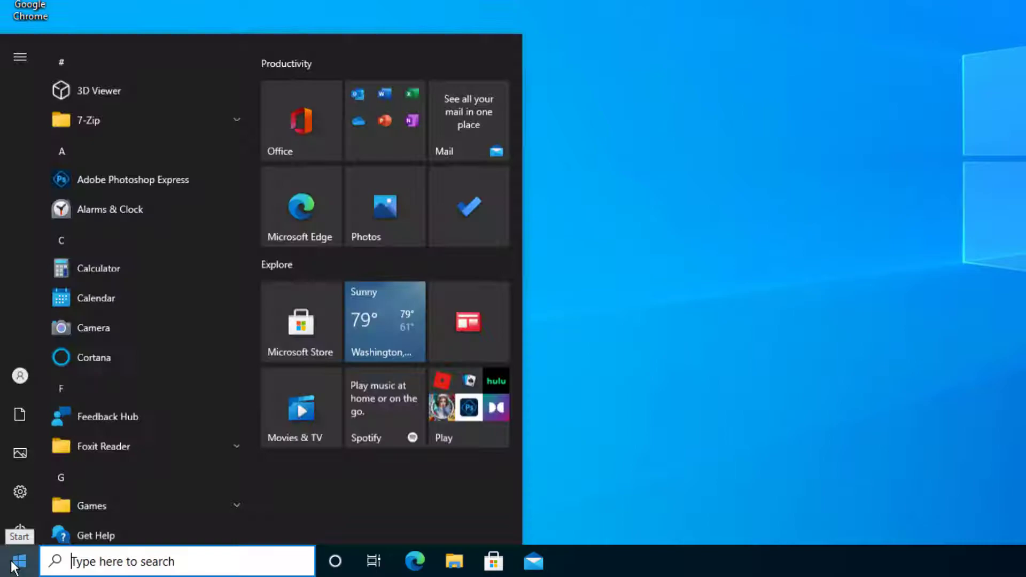
pyautogui.click(14, 484)
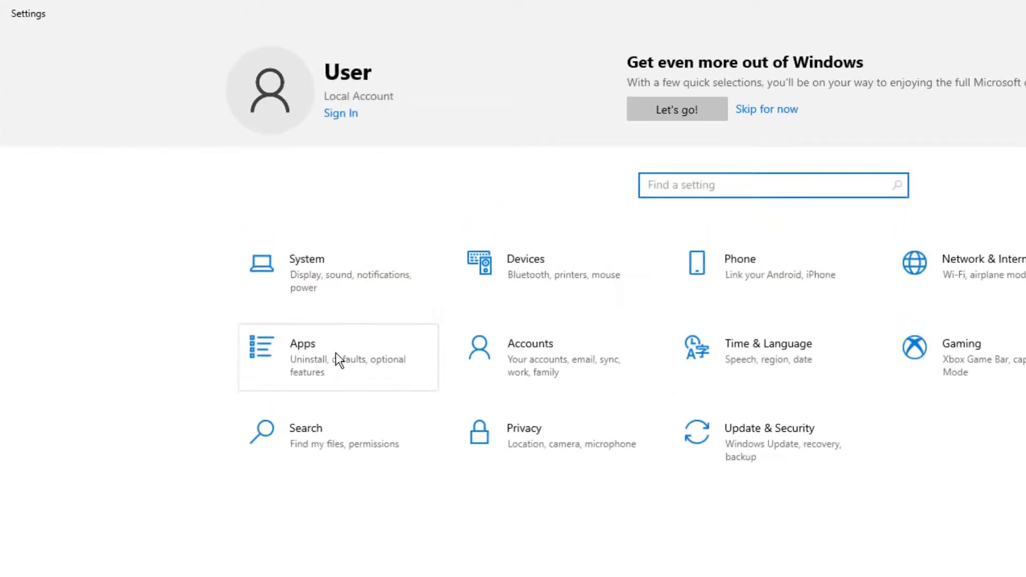
pyautogui.click(335, 351)
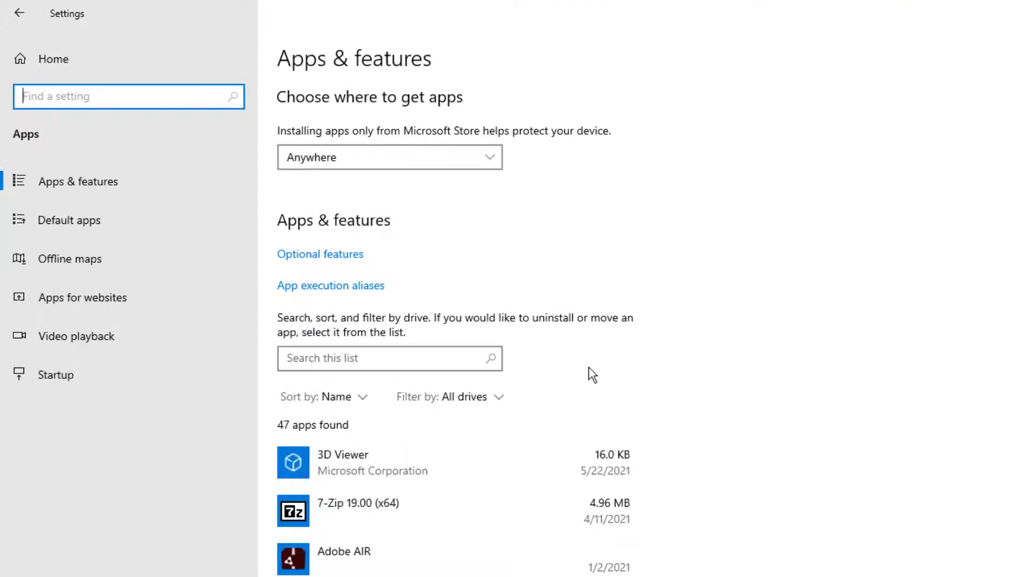
pyautogui.scroll(-15, 583, 380)
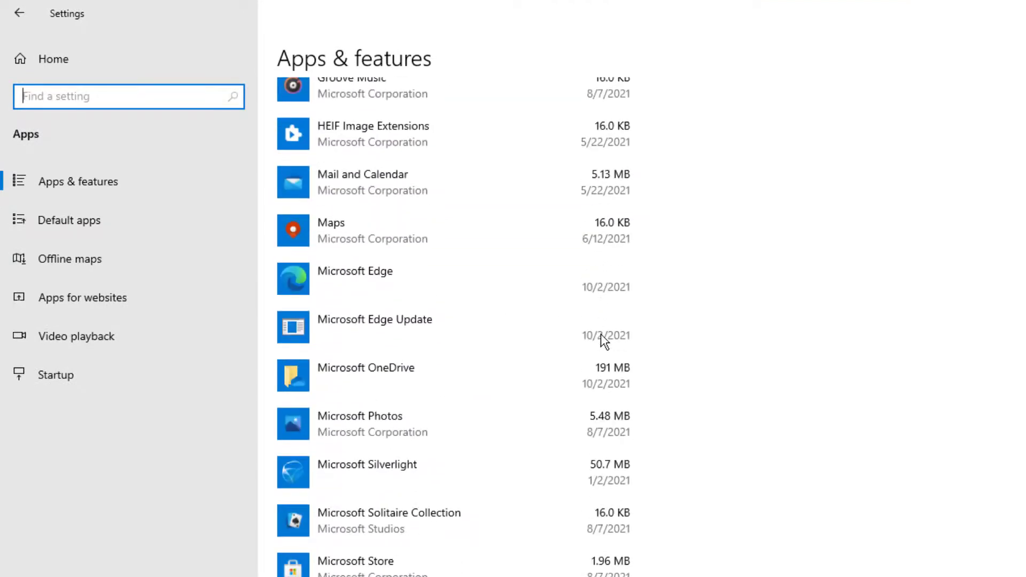
pyautogui.scroll(-12, 615, 324)
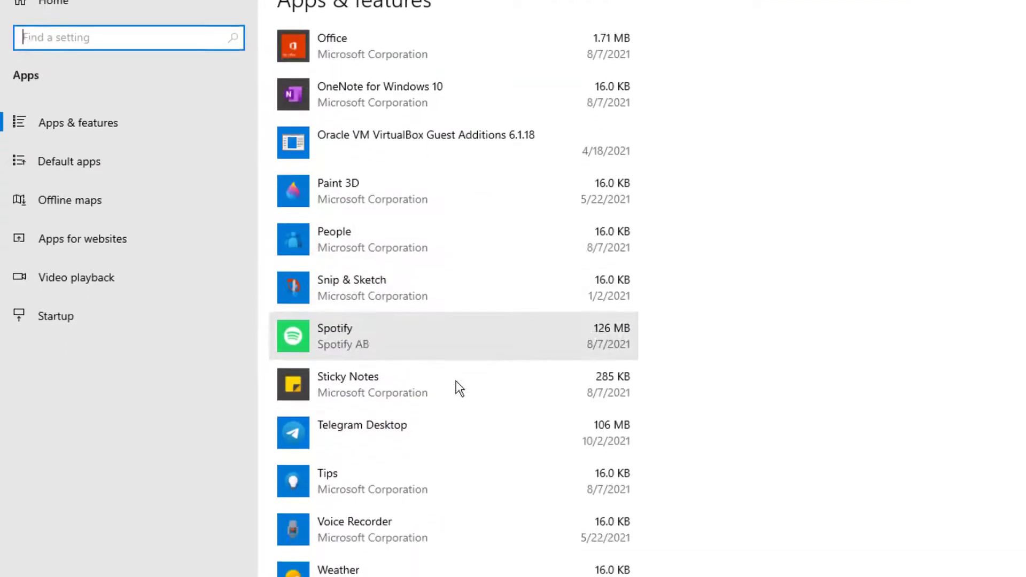
pyautogui.click(428, 213)
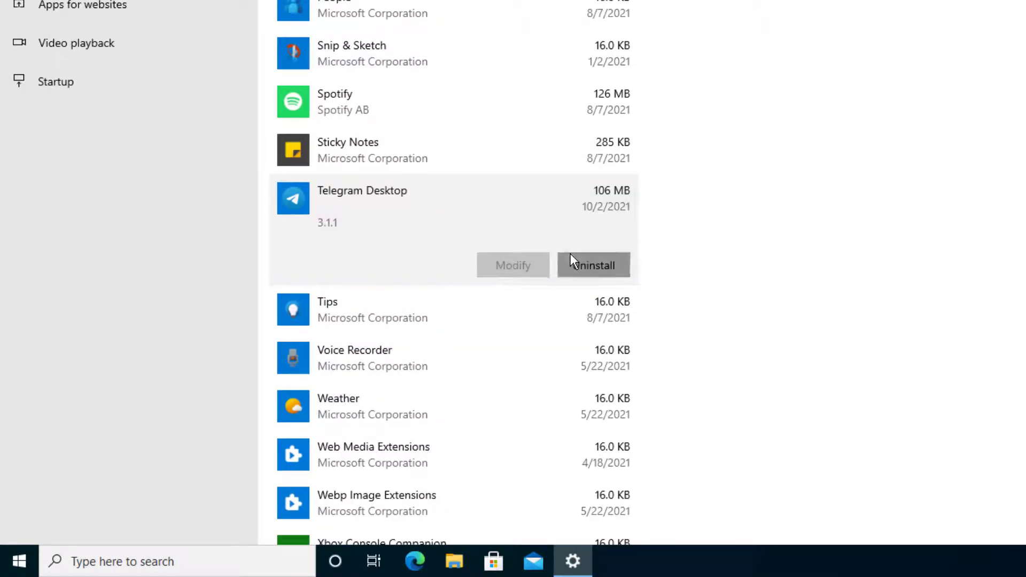
pyautogui.click(570, 254)
pyautogui.click(650, 233)
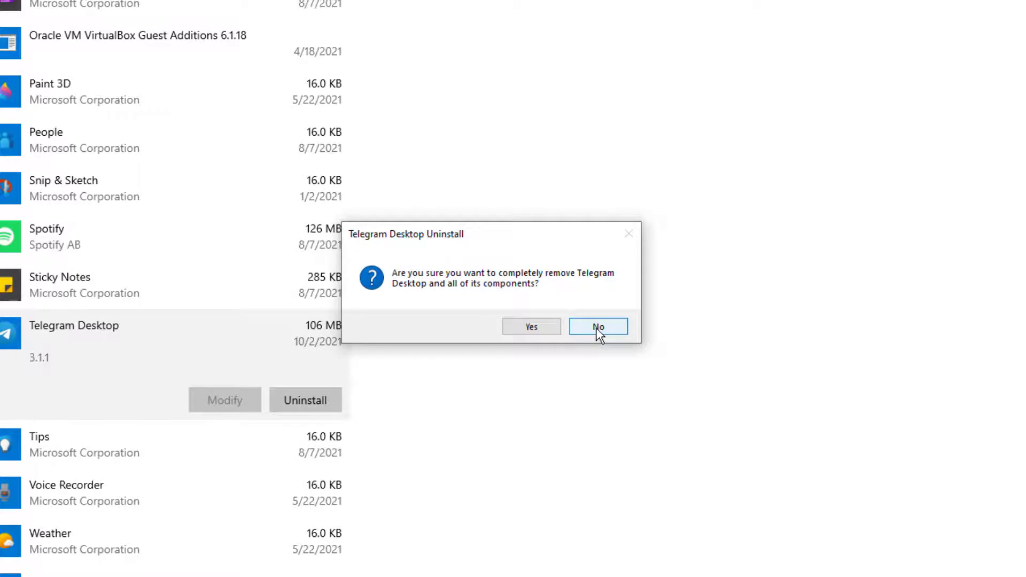
pyautogui.click(595, 329)
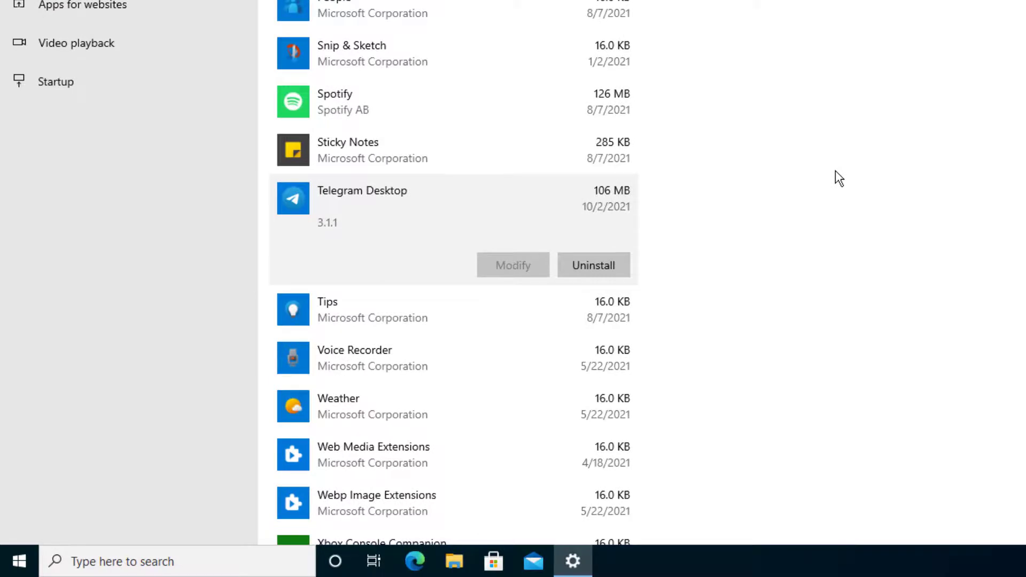
# Show the desktop, search Start for 'control' and open Control Panel in category view
pyautogui.press('super+d')
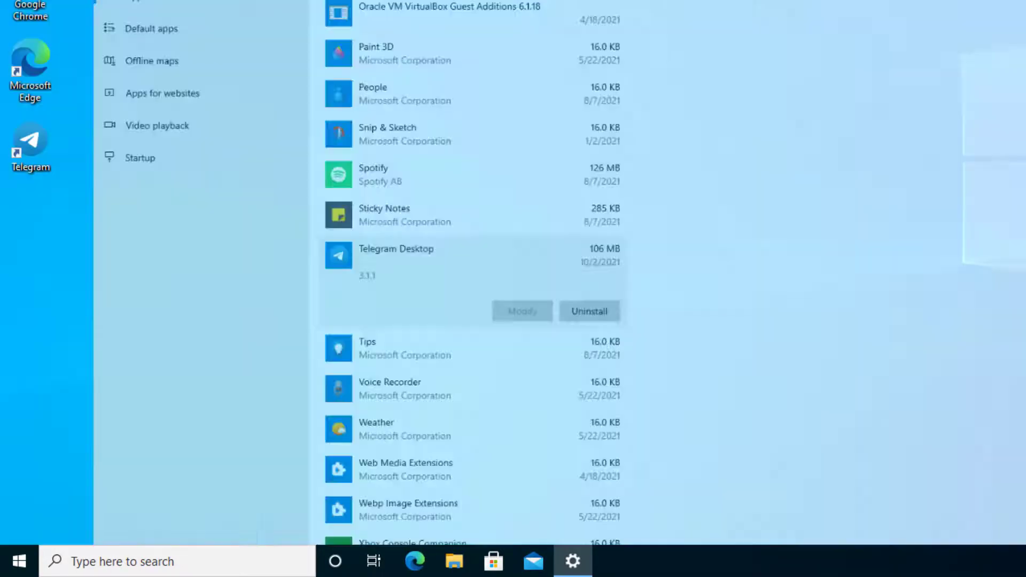
pyautogui.press('super')
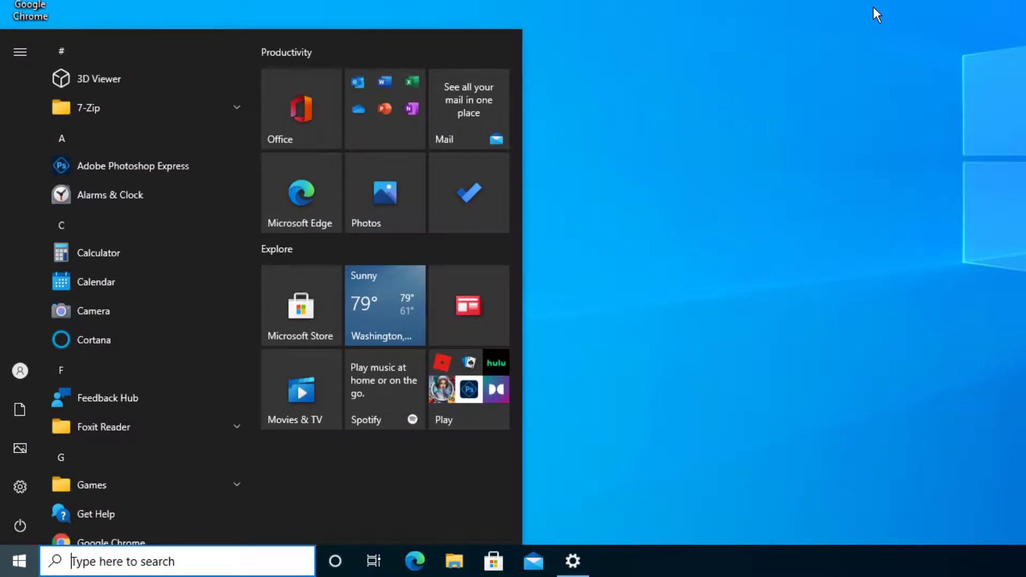
pyautogui.write('control')
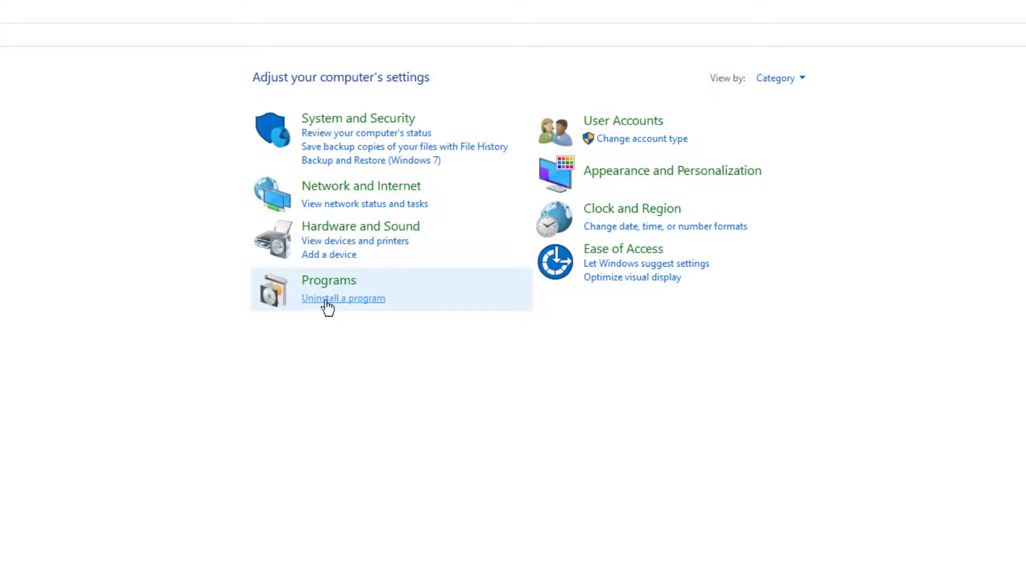
pyautogui.click(771, 78)
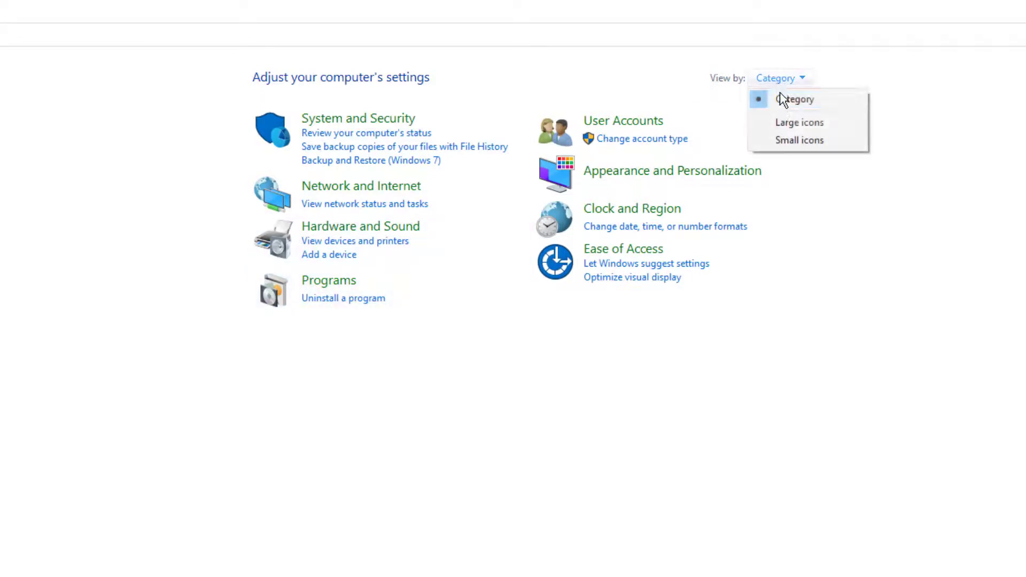
pyautogui.click(781, 123)
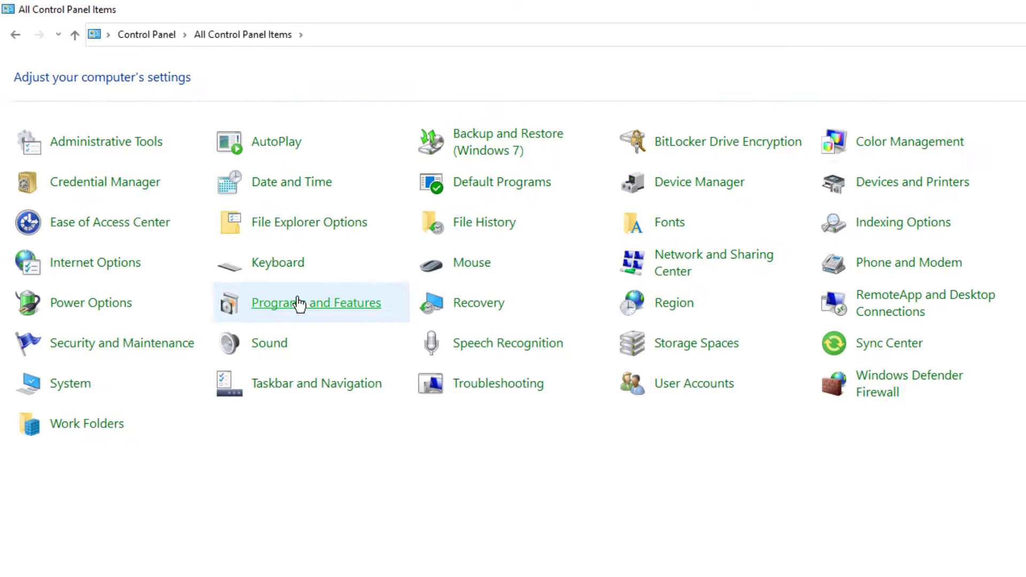
pyautogui.click(19, 35)
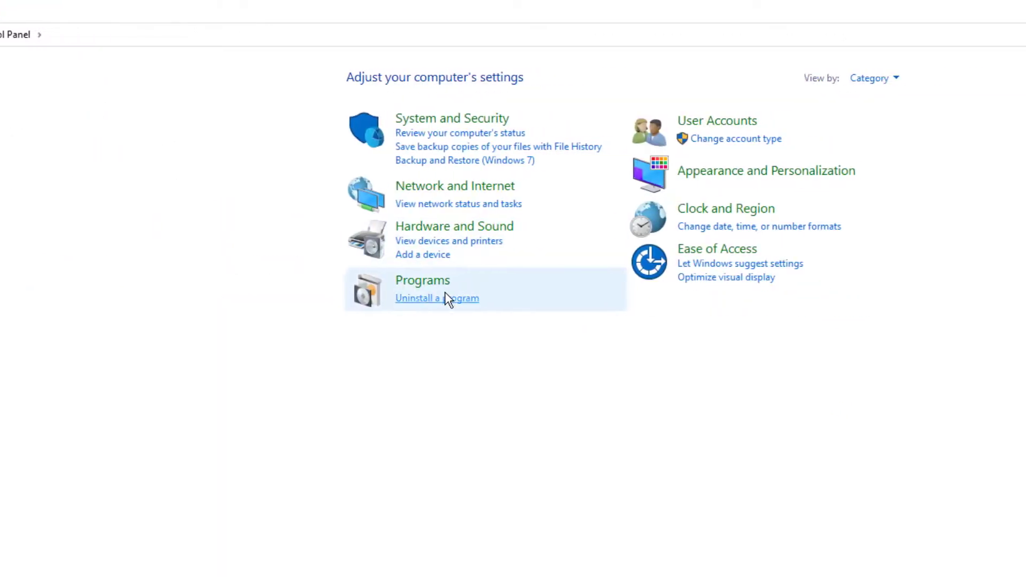
# Select Telegram Desktop under Uninstall a program, start uninstalling, then answer No
pyautogui.click(335, 300)
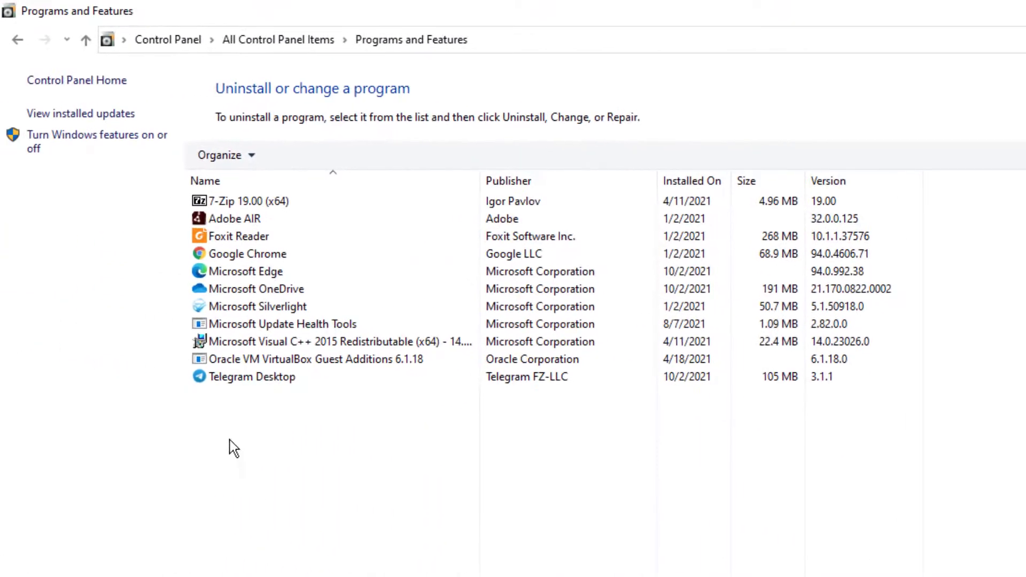
pyautogui.click(256, 375)
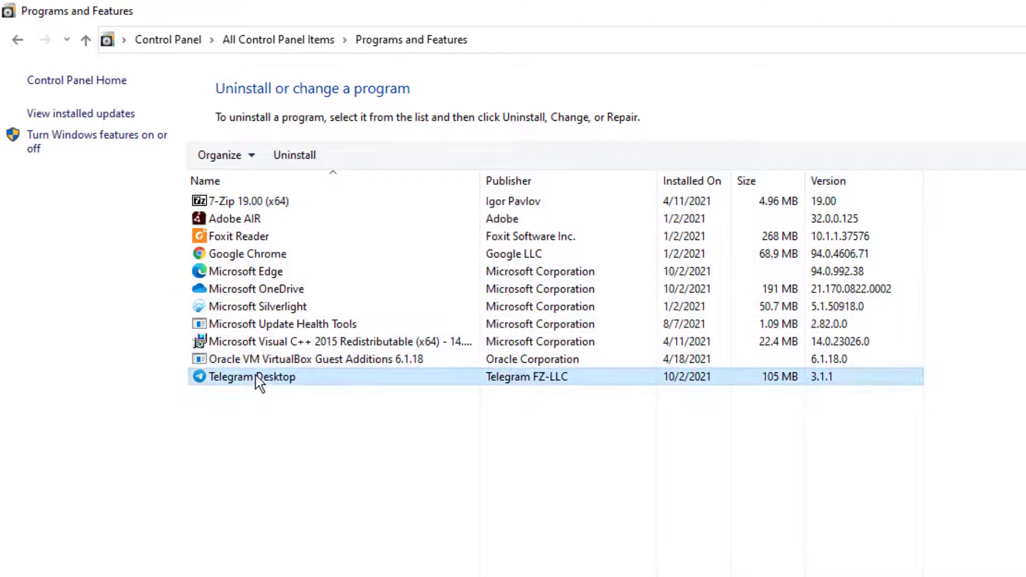
pyautogui.click(294, 156)
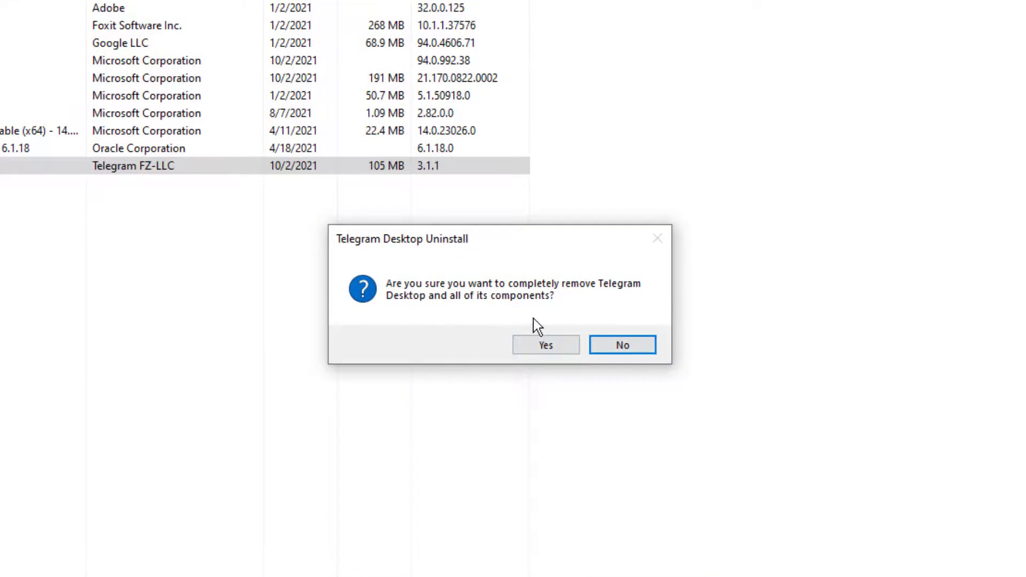
pyautogui.click(646, 347)
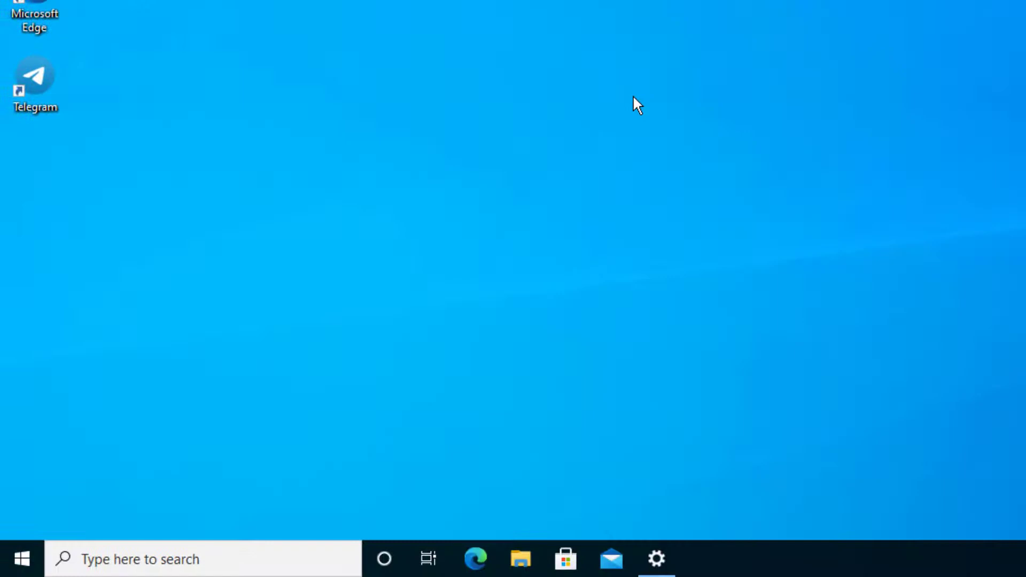
# Uninstall Telegram Desktop from the Settings apps list, answer Yes and dismiss the success message
pyautogui.click(652, 556)
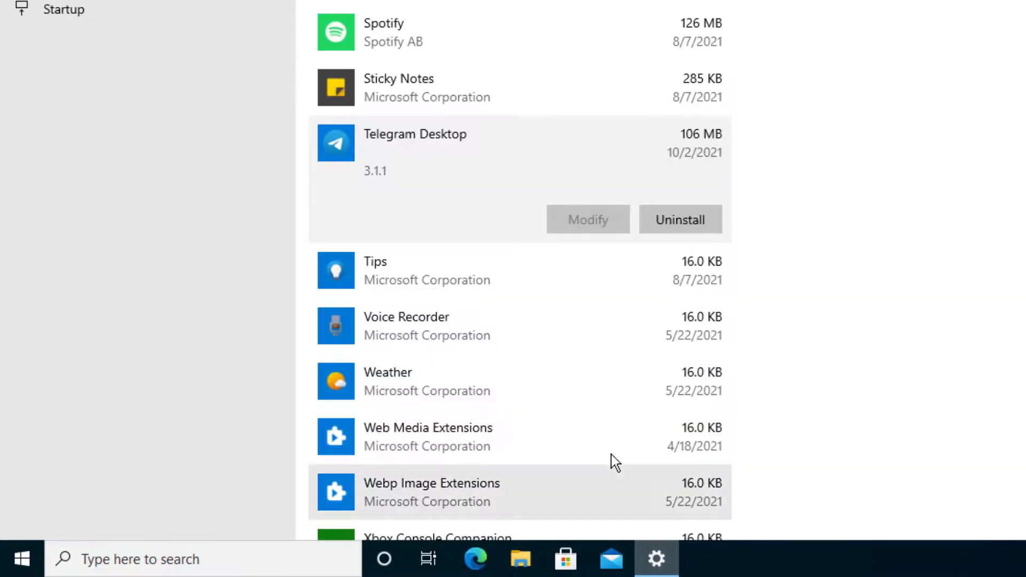
pyautogui.click(684, 220)
pyautogui.click(763, 177)
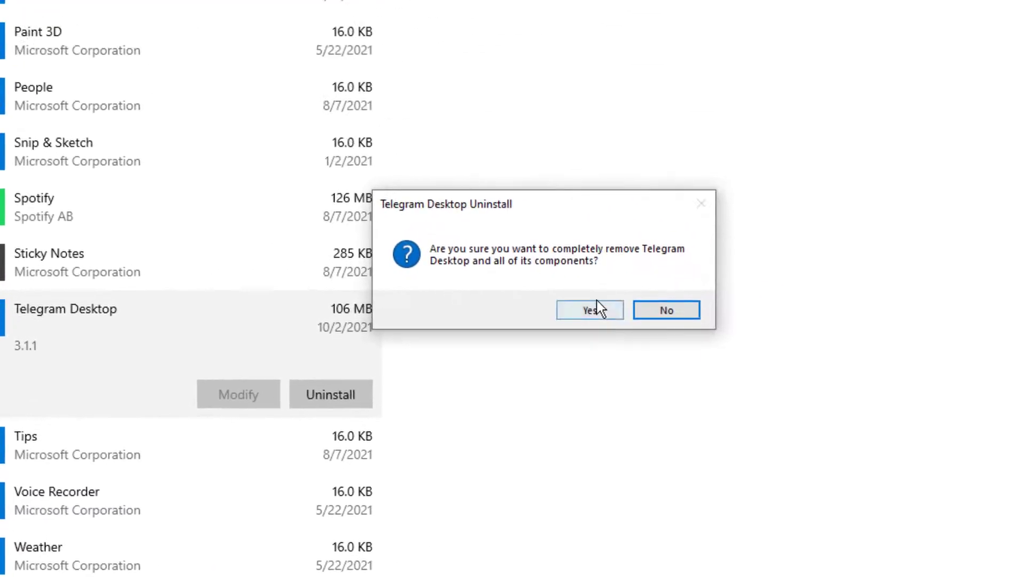
pyautogui.click(602, 312)
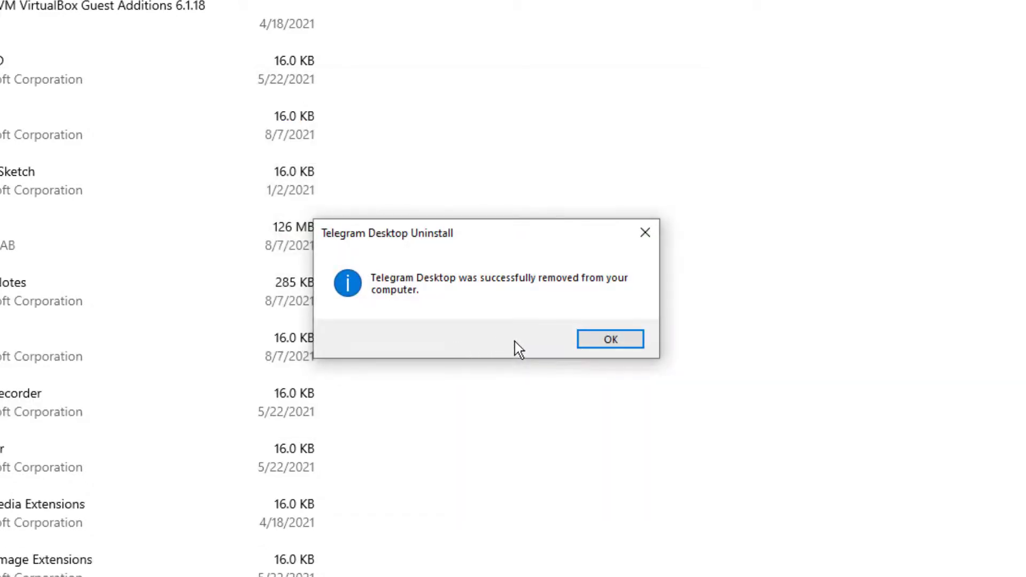
pyautogui.click(619, 339)
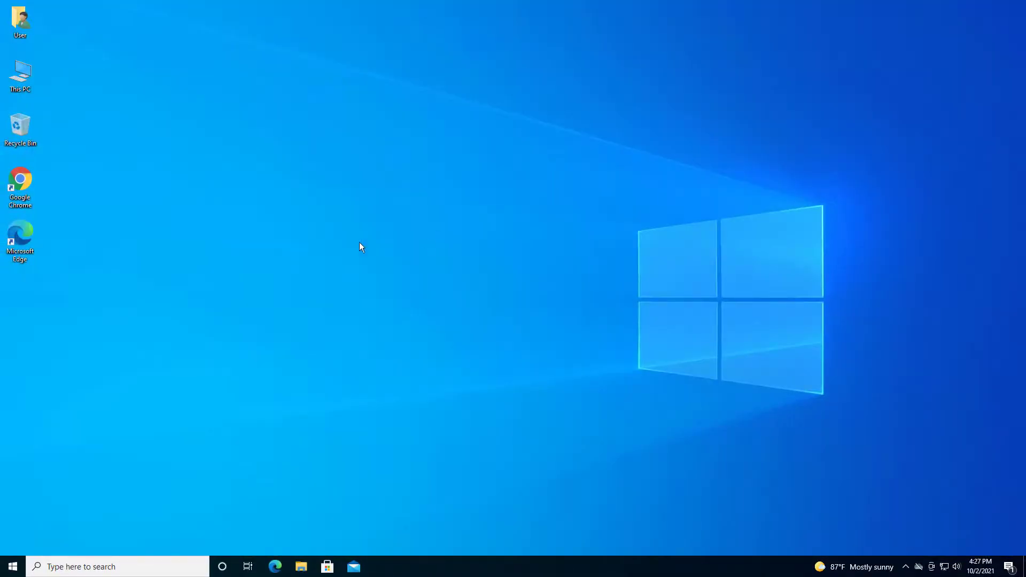
pyautogui.moveTo(51, 281); pyautogui.dragTo(17, 351)
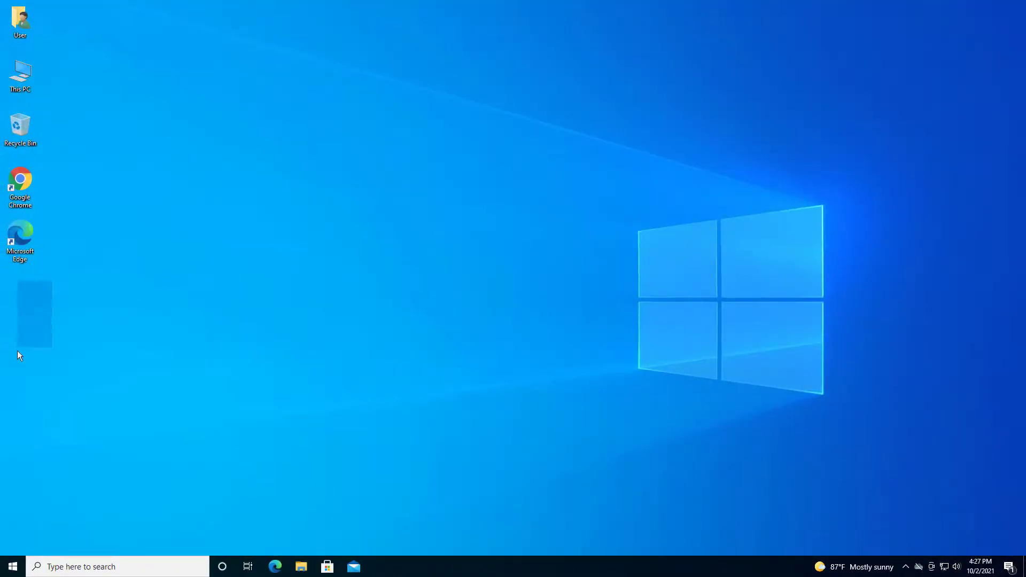
pyautogui.rightClick(17, 251)
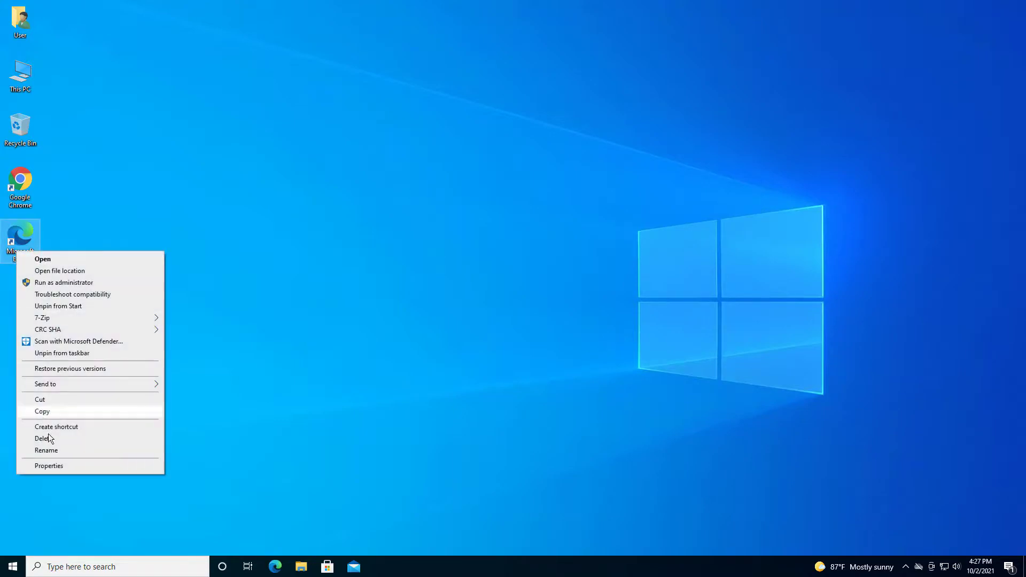